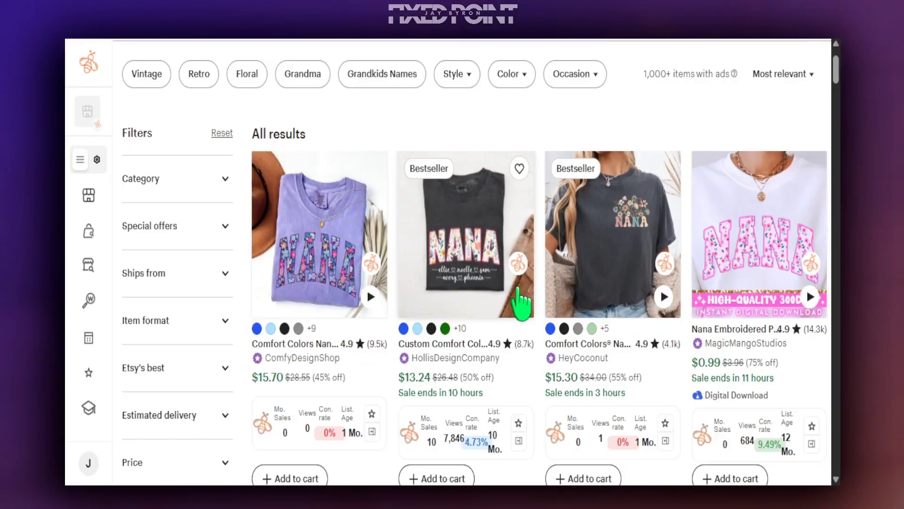
Scroll down through the Etsy search results for NANA shirts.
{"action": "scroll", "coordinate": [434, 312], "scroll_direction": "down", "scroll_amount": 5}
{"action": "scroll", "coordinate": [490, 377], "scroll_direction": "down", "scroll_amount": 3}
{"action": "scroll", "coordinate": [750, 244], "scroll_direction": "down", "scroll_amount": 2}
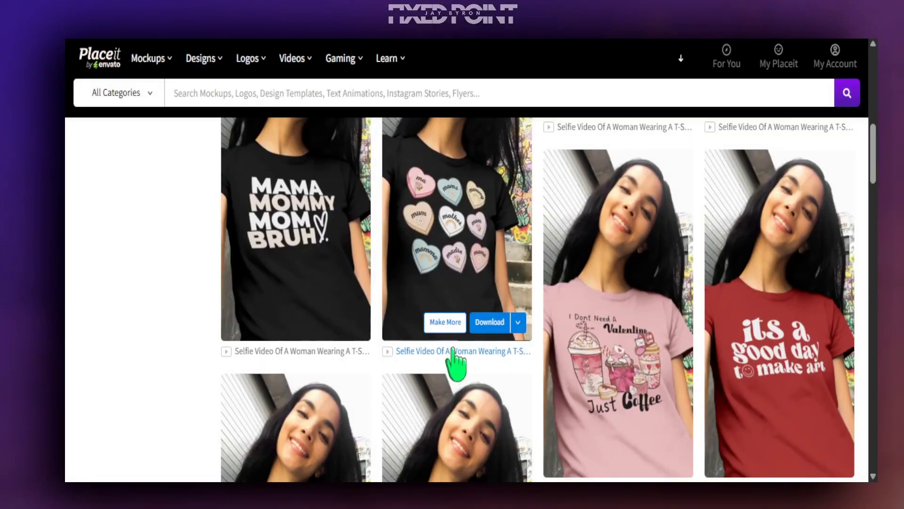
Browse the selfie video mockups and the category carousel on Placeit's home page.
{"action": "scroll", "coordinate": [361, 309], "scroll_direction": "up", "scroll_amount": 2}
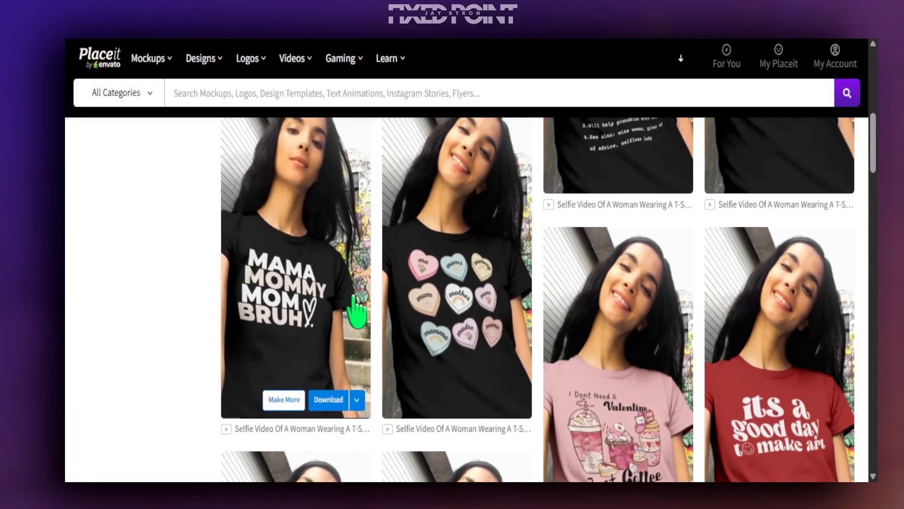
{"action": "scroll", "coordinate": [296, 320], "scroll_direction": "up", "scroll_amount": 2}
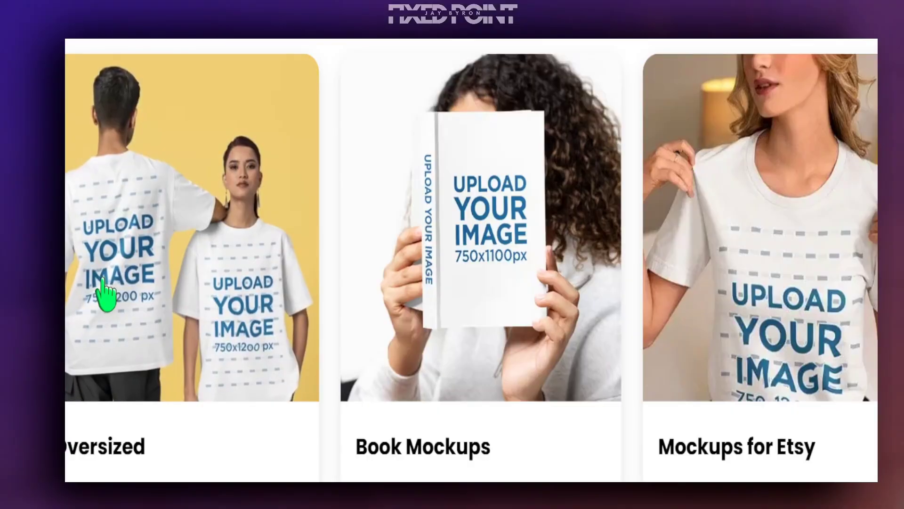
{"action": "scroll", "coordinate": [129, 295], "scroll_direction": "right", "scroll_amount": 3}
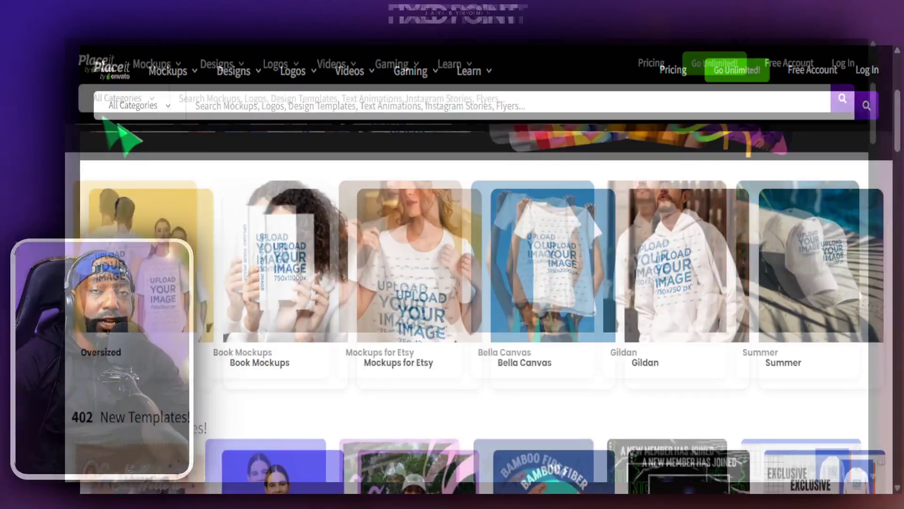
Scroll down the home page and expand the New Templates grid with Show More.
{"action": "scroll", "coordinate": [377, 208], "scroll_direction": "down", "scroll_amount": 2}
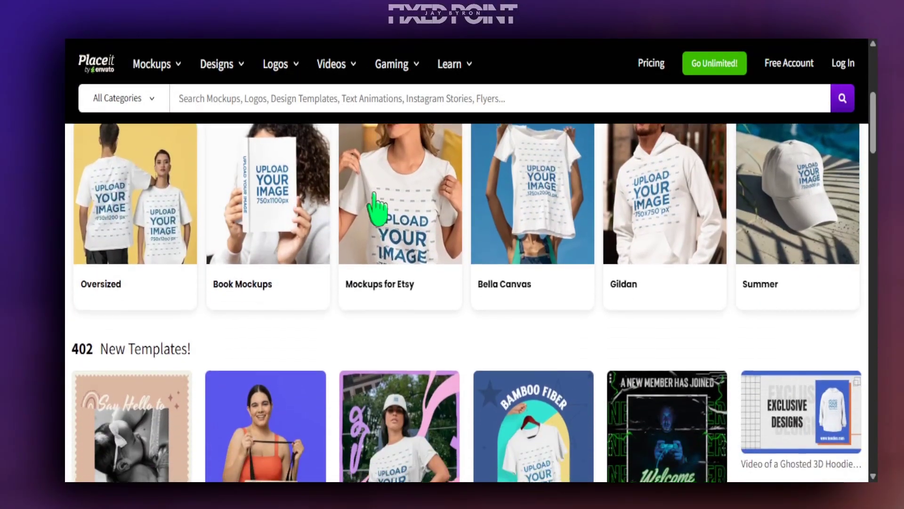
{"action": "scroll", "coordinate": [476, 234], "scroll_direction": "down", "scroll_amount": 5}
{"action": "scroll", "coordinate": [488, 234], "scroll_direction": "down", "scroll_amount": 3}
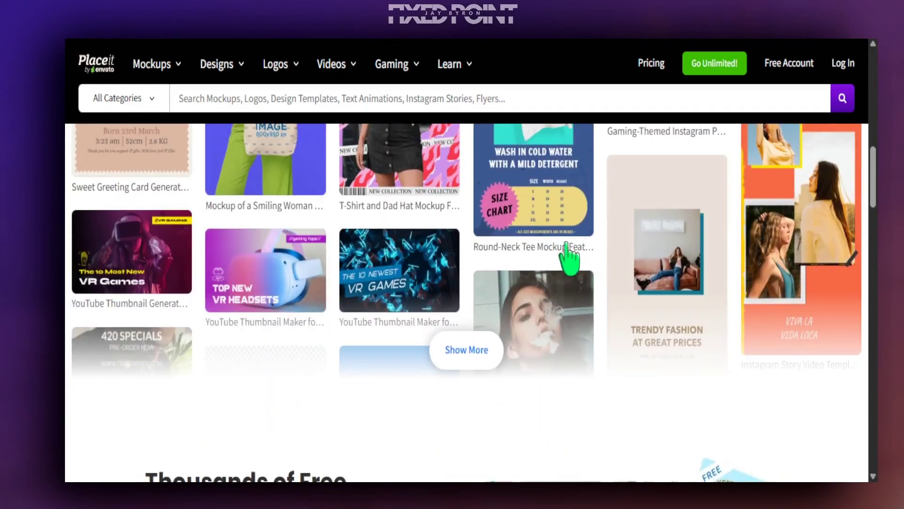
{"action": "left_click", "coordinate": [473, 359]}
Scroll down the home page to the Unlimited offer at $7.47/mo, billed yearly.
{"action": "scroll", "coordinate": [430, 354], "scroll_direction": "up", "scroll_amount": 10}
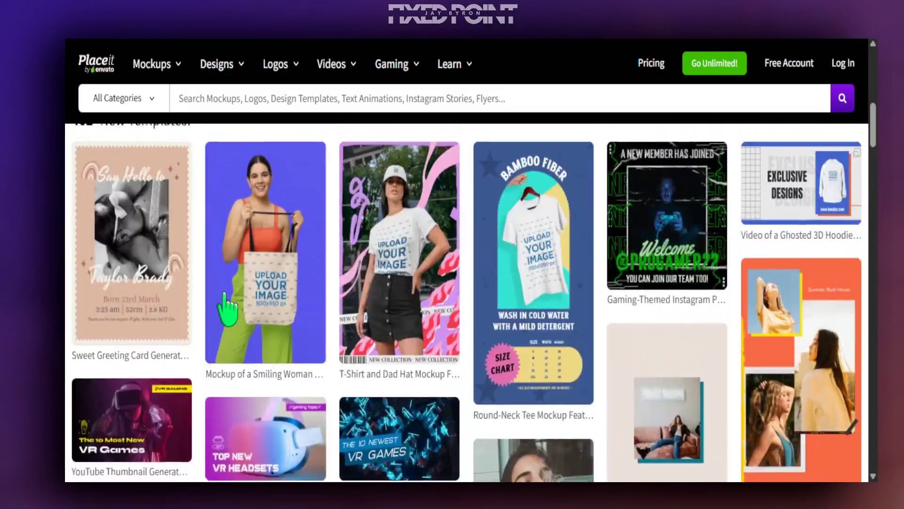
{"action": "scroll", "coordinate": [631, 216], "scroll_direction": "down", "scroll_amount": 5}
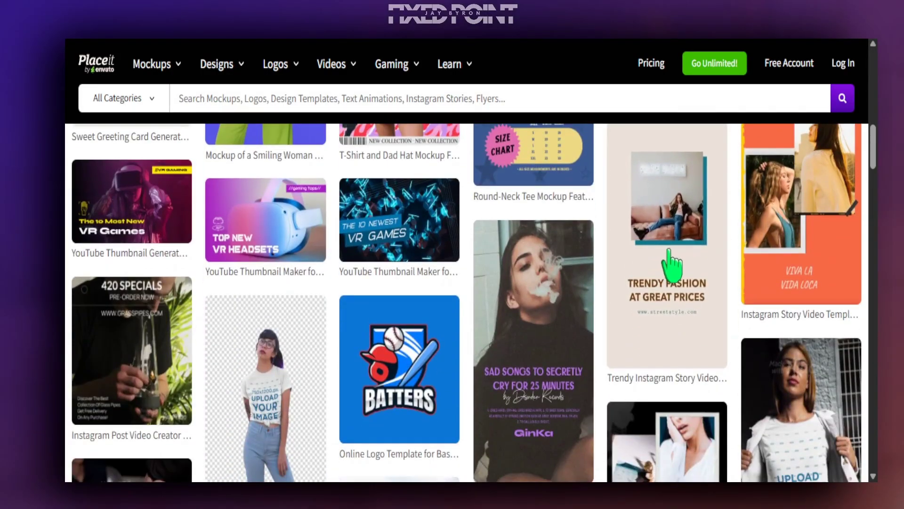
{"action": "scroll", "coordinate": [210, 307], "scroll_direction": "down", "scroll_amount": 6}
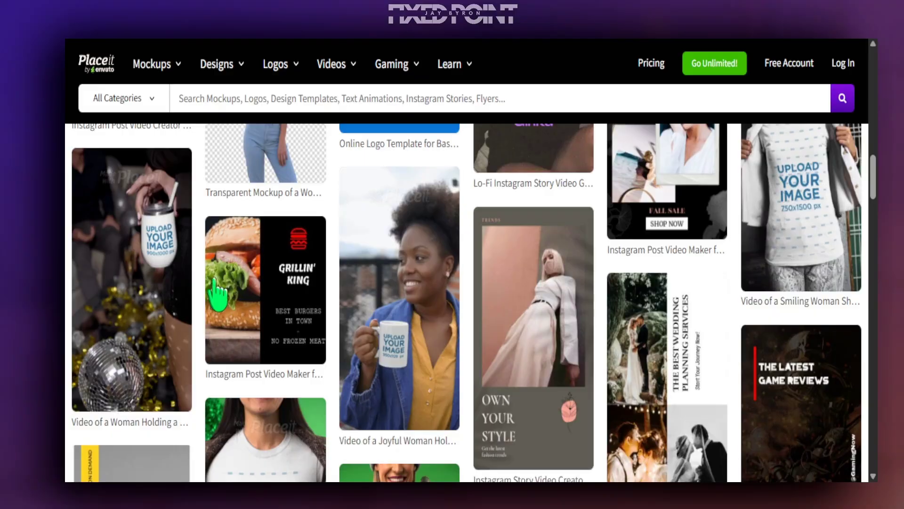
{"action": "scroll", "coordinate": [311, 294], "scroll_direction": "down", "scroll_amount": 3}
{"action": "scroll", "coordinate": [366, 302], "scroll_direction": "down", "scroll_amount": 2}
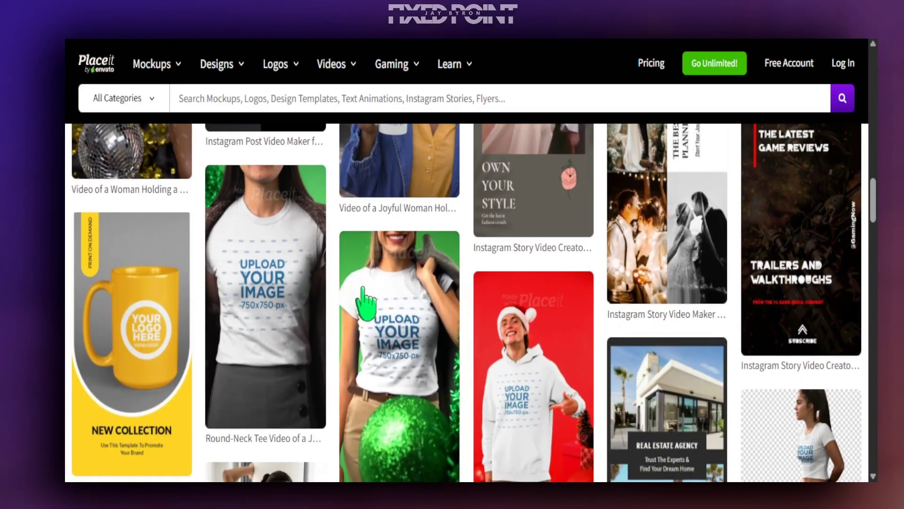
{"action": "scroll", "coordinate": [593, 359], "scroll_direction": "down", "scroll_amount": 10}
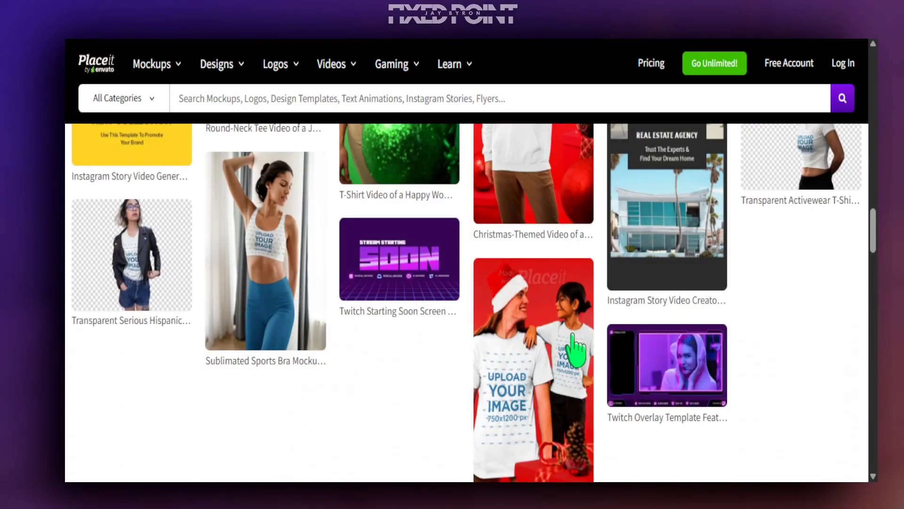
{"action": "scroll", "coordinate": [573, 349], "scroll_direction": "down", "scroll_amount": 12}
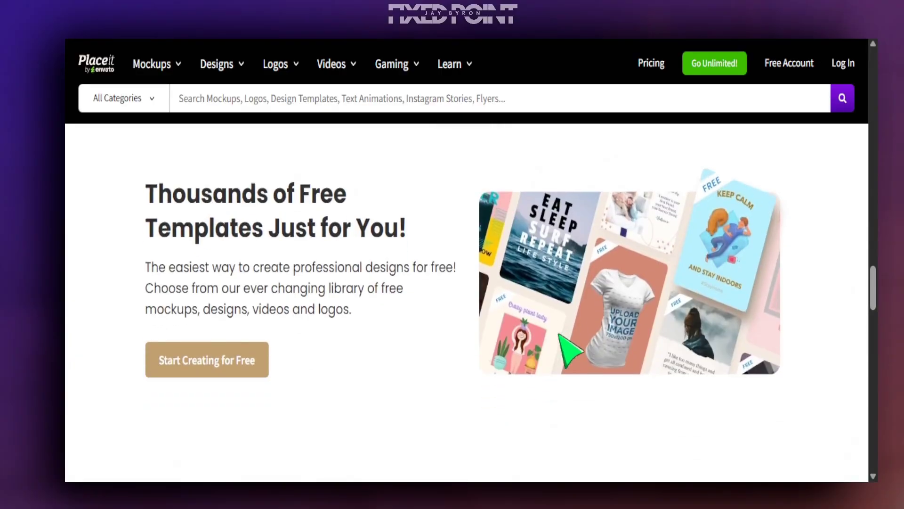
{"action": "scroll", "coordinate": [569, 350], "scroll_direction": "down", "scroll_amount": 12}
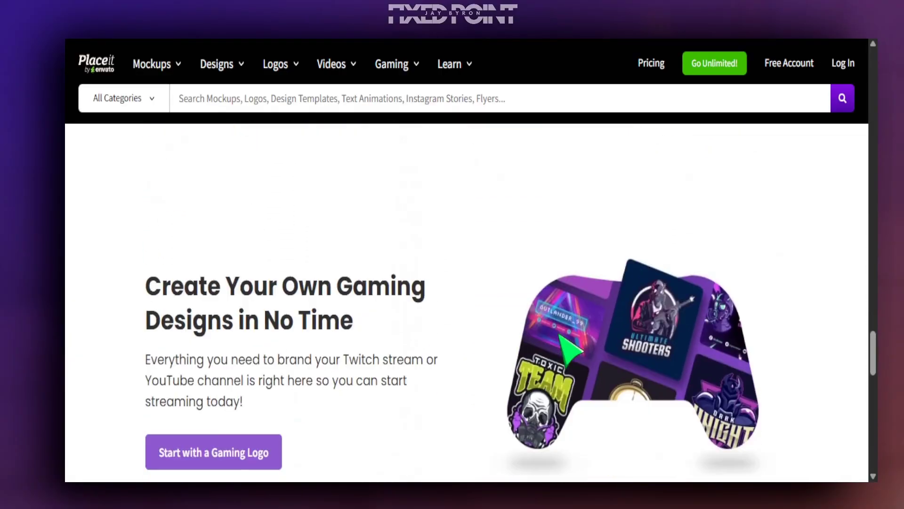
{"action": "scroll", "coordinate": [570, 351], "scroll_direction": "down", "scroll_amount": 5}
{"action": "scroll", "coordinate": [560, 346], "scroll_direction": "down", "scroll_amount": 6}
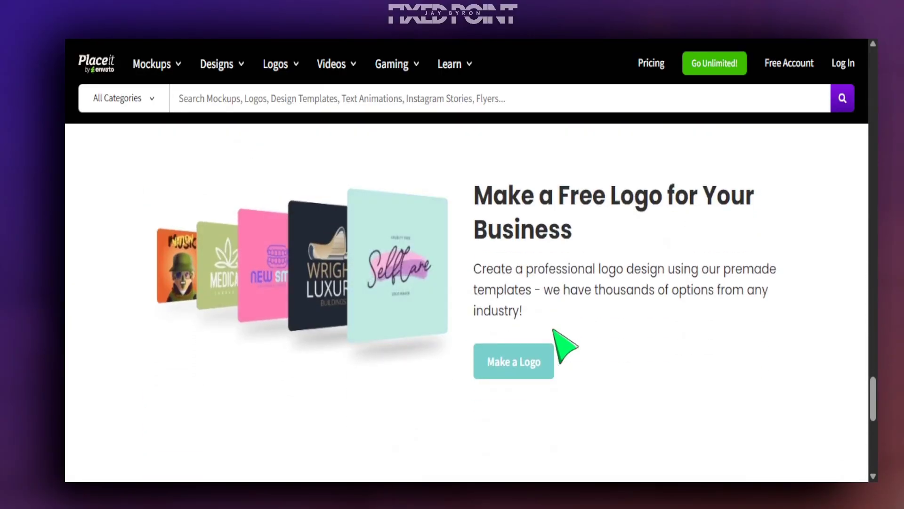
{"action": "scroll", "coordinate": [560, 346], "scroll_direction": "up", "scroll_amount": 5}
{"action": "scroll", "coordinate": [560, 346], "scroll_direction": "down", "scroll_amount": 5}
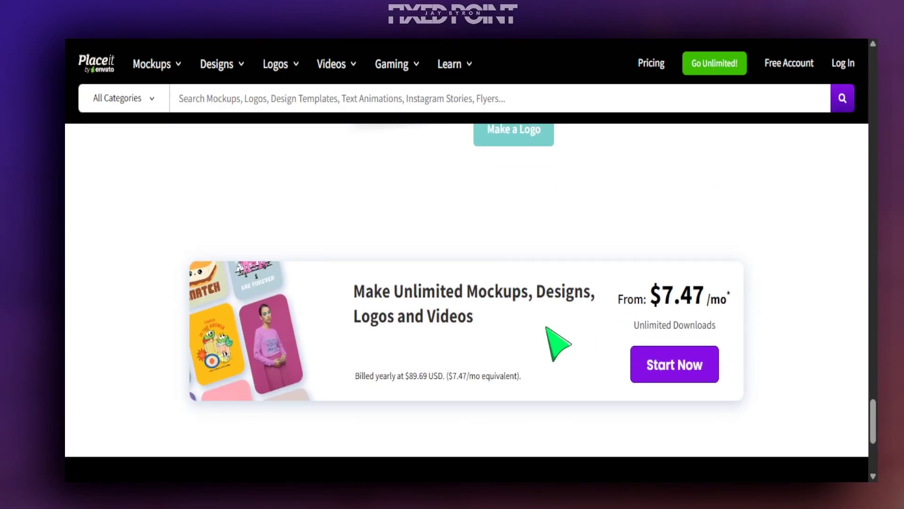
{"action": "scroll", "coordinate": [558, 344], "scroll_direction": "up", "scroll_amount": 10}
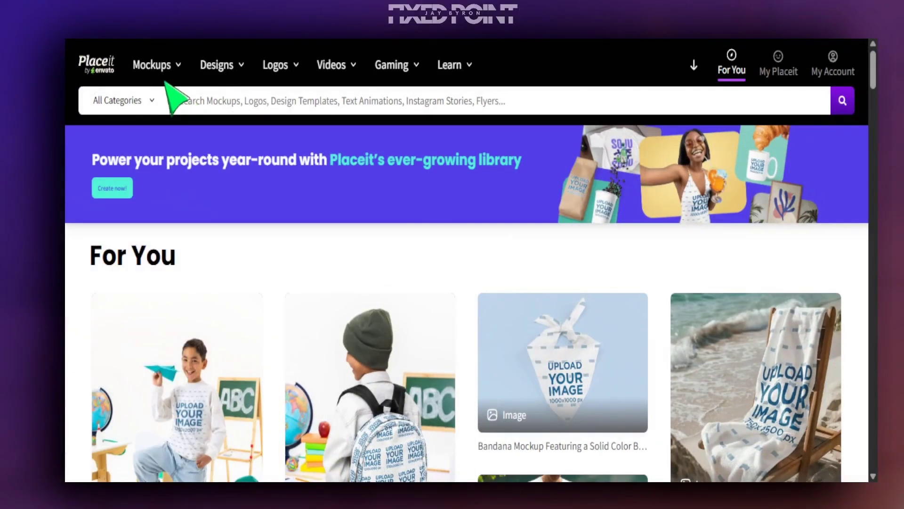
Open the T-Shirts mockups page via Mockups > Apparel > Print on Demand.
{"action": "mouse_move", "coordinate": [180, 76]}
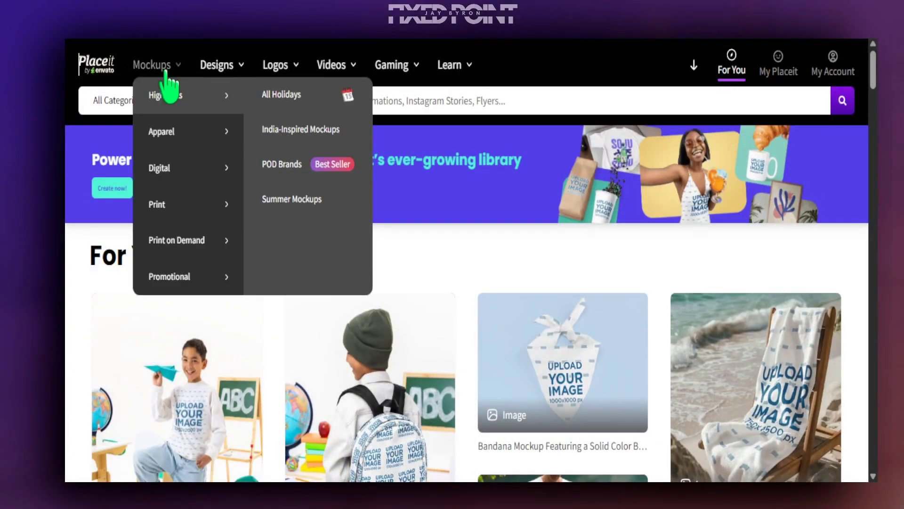
{"action": "mouse_move", "coordinate": [170, 130]}
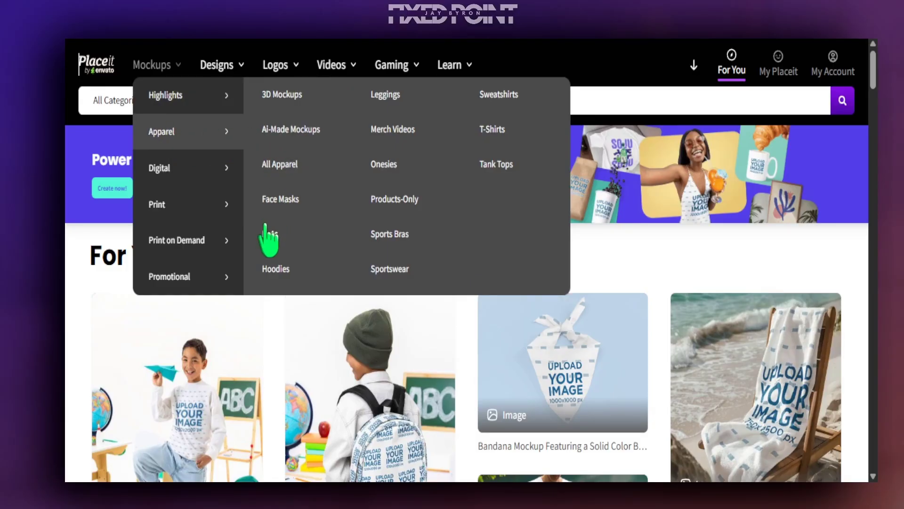
{"action": "mouse_move", "coordinate": [205, 238]}
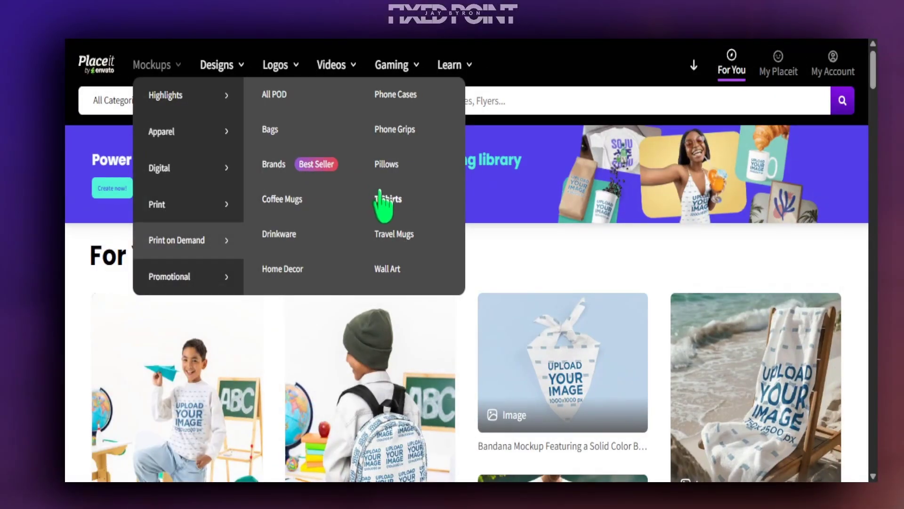
{"action": "left_click", "coordinate": [385, 200]}
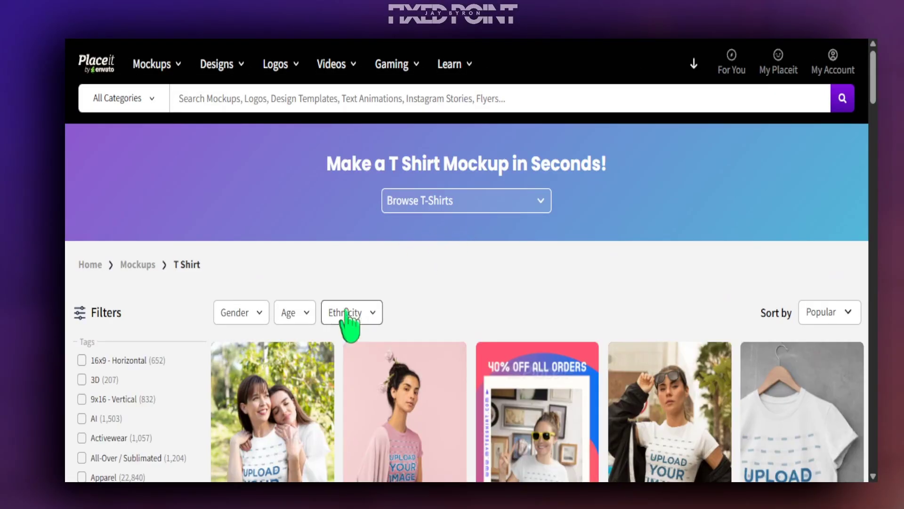
{"action": "scroll", "coordinate": [353, 325], "scroll_direction": "down", "scroll_amount": 2}
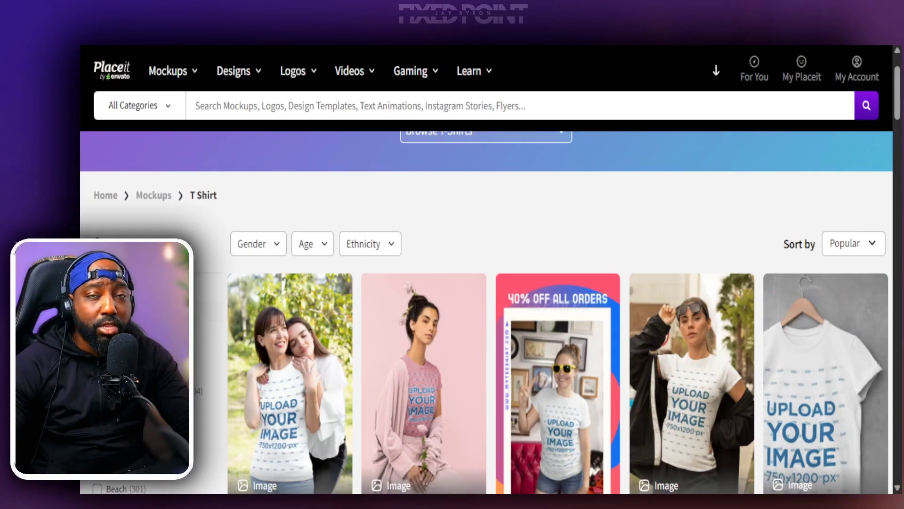
{"action": "scroll", "coordinate": [485, 310], "scroll_direction": "down", "scroll_amount": 2}
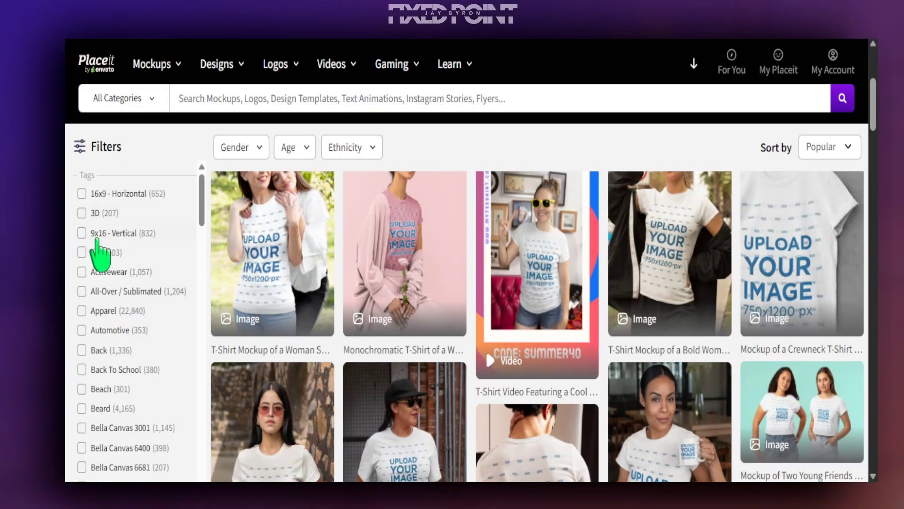
{"action": "scroll", "coordinate": [96, 376], "scroll_direction": "down", "scroll_amount": 2}
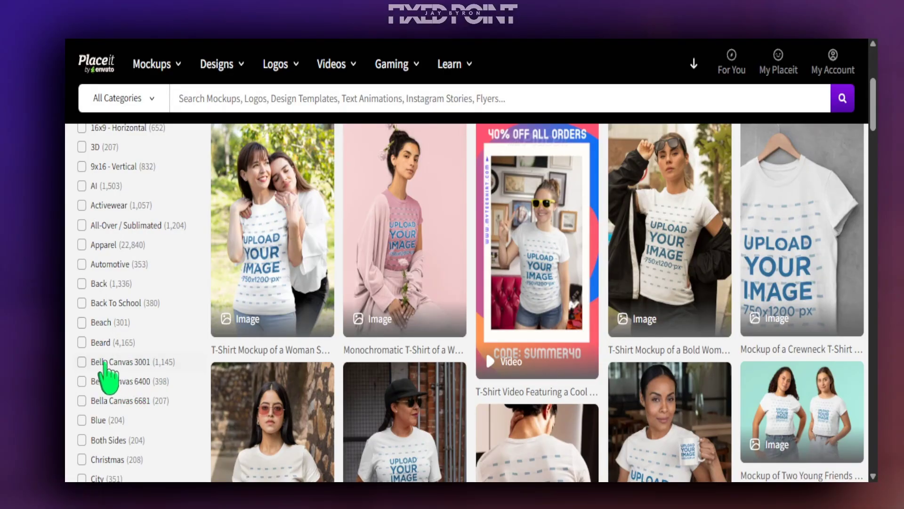
{"action": "scroll", "coordinate": [108, 372], "scroll_direction": "down", "scroll_amount": 5}
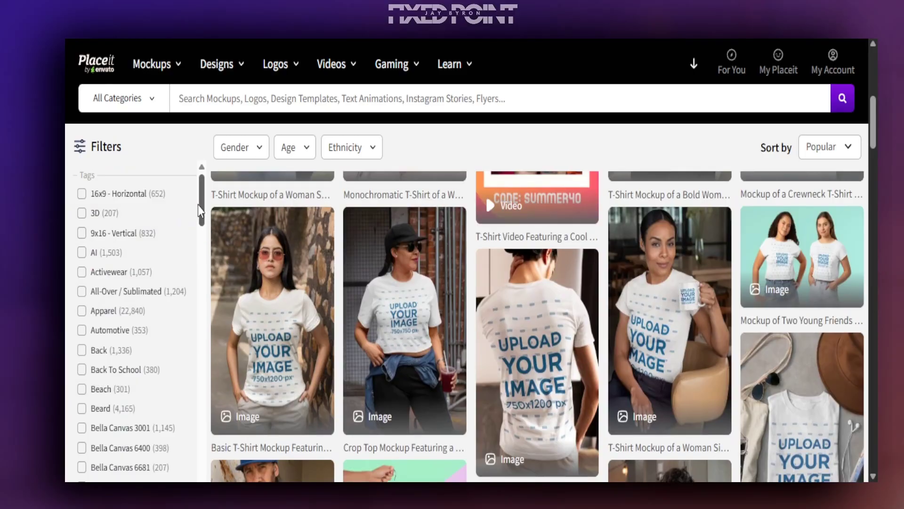
{"action": "left_click_drag", "start_coordinate": [199, 210], "coordinate": [192, 229]}
{"action": "scroll", "coordinate": [382, 386], "scroll_direction": "up", "scroll_amount": 5}
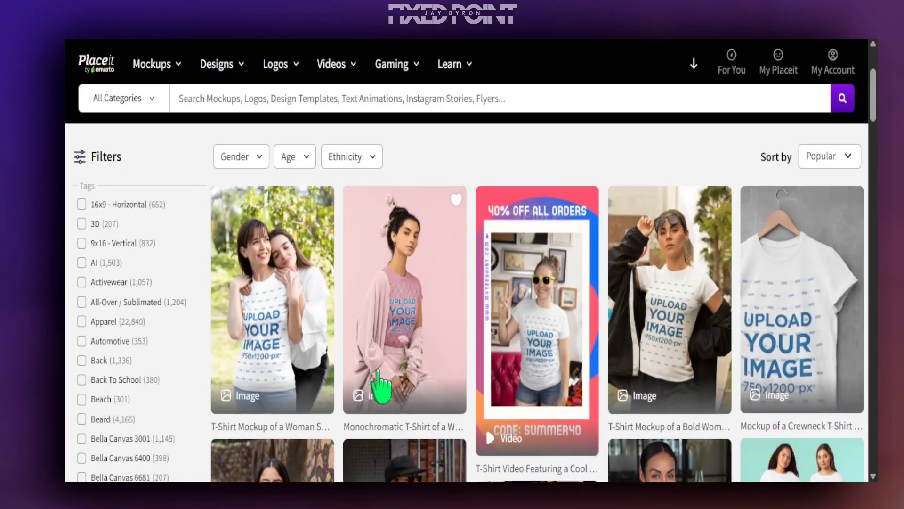
{"action": "scroll", "coordinate": [380, 384], "scroll_direction": "up", "scroll_amount": 3}
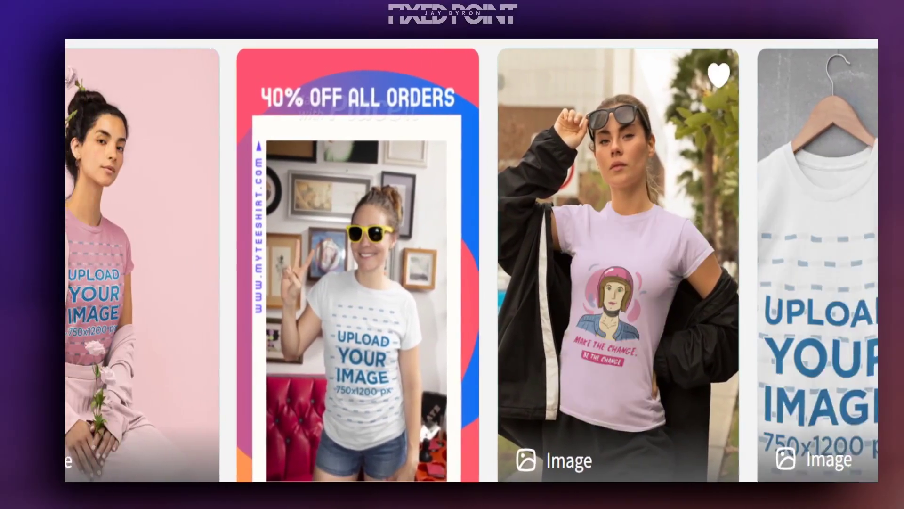
Scroll down through the T-shirt mockup results.
{"action": "scroll", "coordinate": [235, 337], "scroll_direction": "down", "scroll_amount": 5}
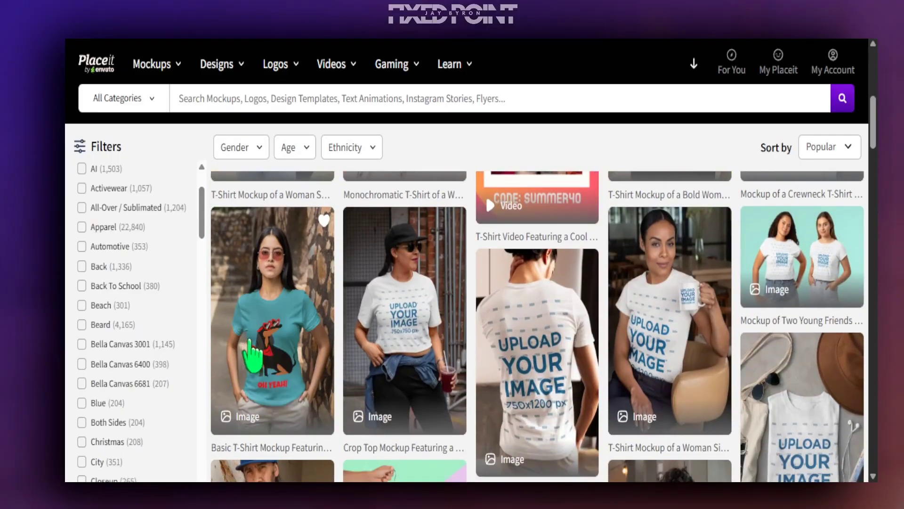
{"action": "scroll", "coordinate": [737, 332], "scroll_direction": "down", "scroll_amount": 3}
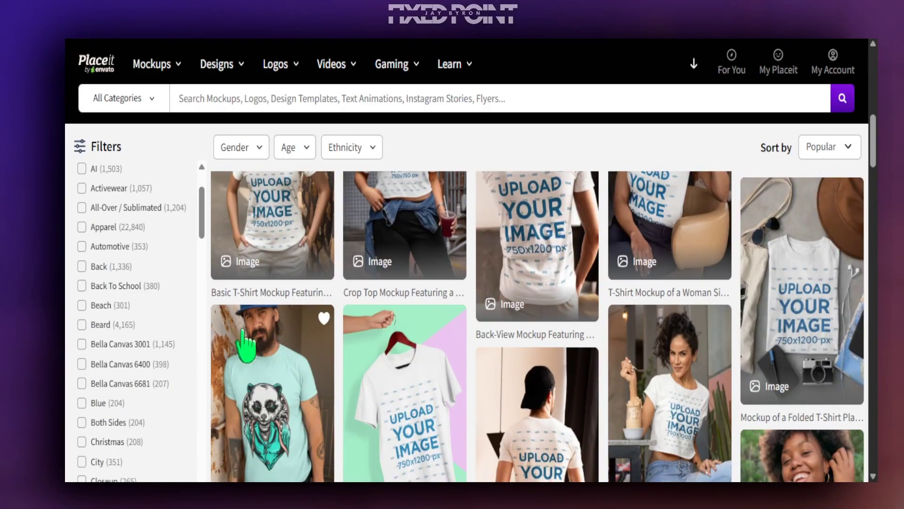
{"action": "scroll", "coordinate": [147, 339], "scroll_direction": "down", "scroll_amount": 15}
{"action": "scroll", "coordinate": [807, 306], "scroll_direction": "up", "scroll_amount": 3}
{"action": "scroll", "coordinate": [800, 337], "scroll_direction": "down", "scroll_amount": 6}
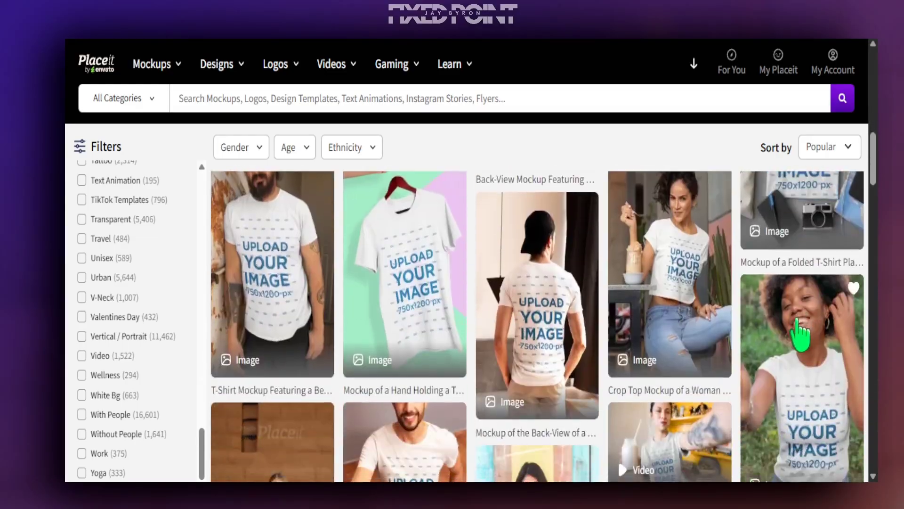
{"action": "scroll", "coordinate": [417, 320], "scroll_direction": "down", "scroll_amount": 5}
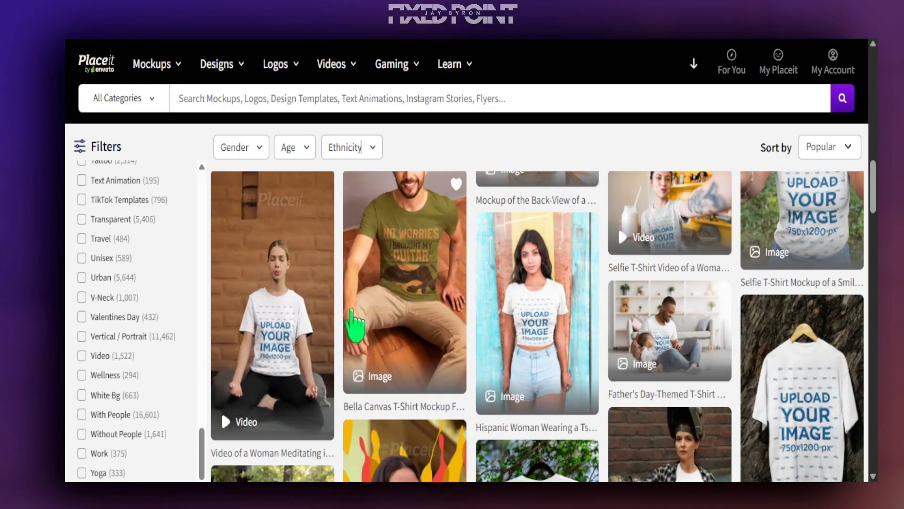
{"action": "scroll", "coordinate": [647, 346], "scroll_direction": "down", "scroll_amount": 5}
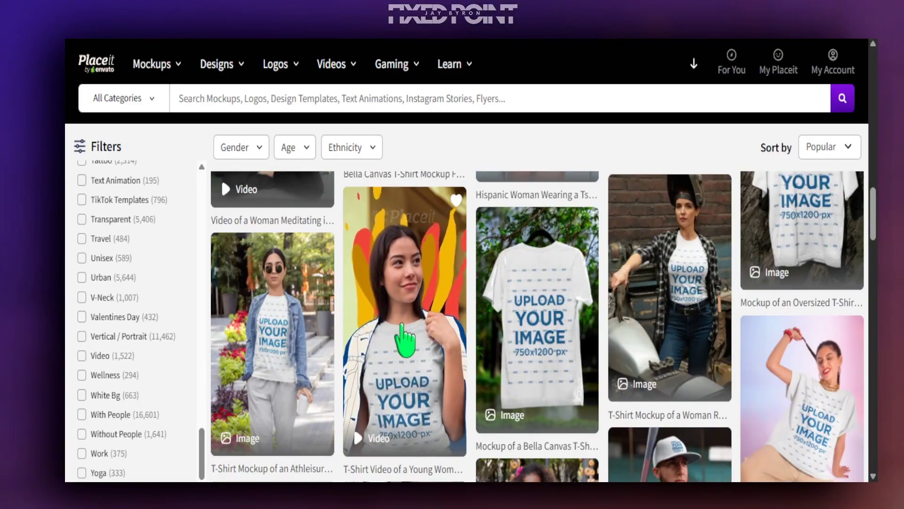
{"action": "scroll", "coordinate": [415, 339], "scroll_direction": "down", "scroll_amount": 5}
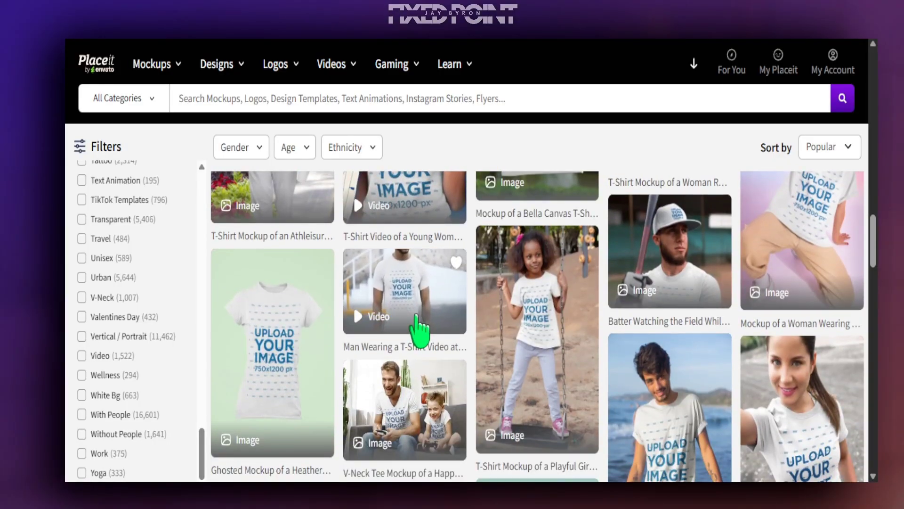
Open the Video Mockups category from the Videos menu's Highlights.
{"action": "mouse_move", "coordinate": [337, 69]}
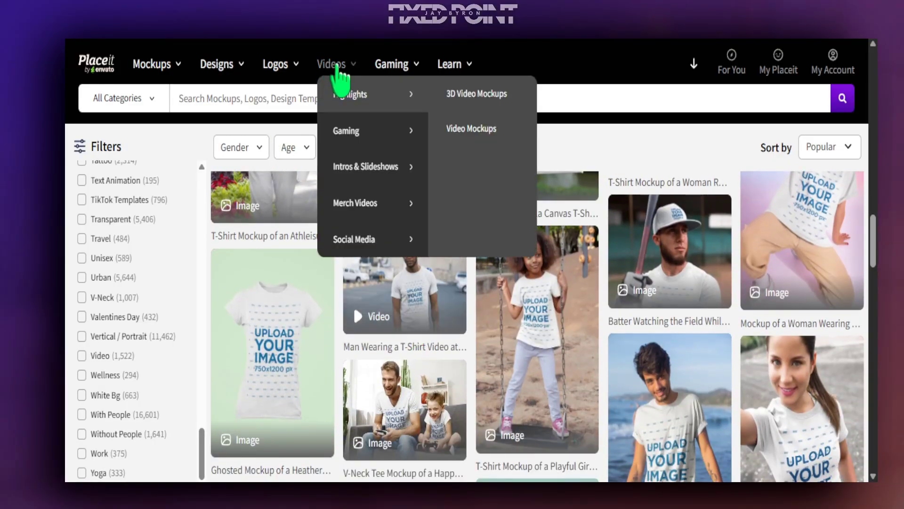
{"action": "left_click", "coordinate": [459, 128]}
{"action": "scroll", "coordinate": [288, 280], "scroll_direction": "down", "scroll_amount": 5}
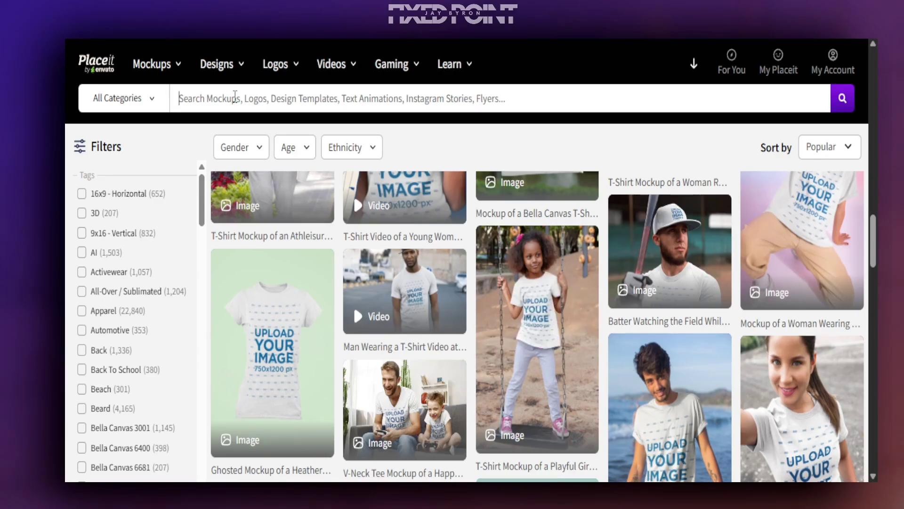
Search Placeit for 'video mockup tshirt' using the suggested query.
{"action": "type", "text": "video mockup tshirts"}
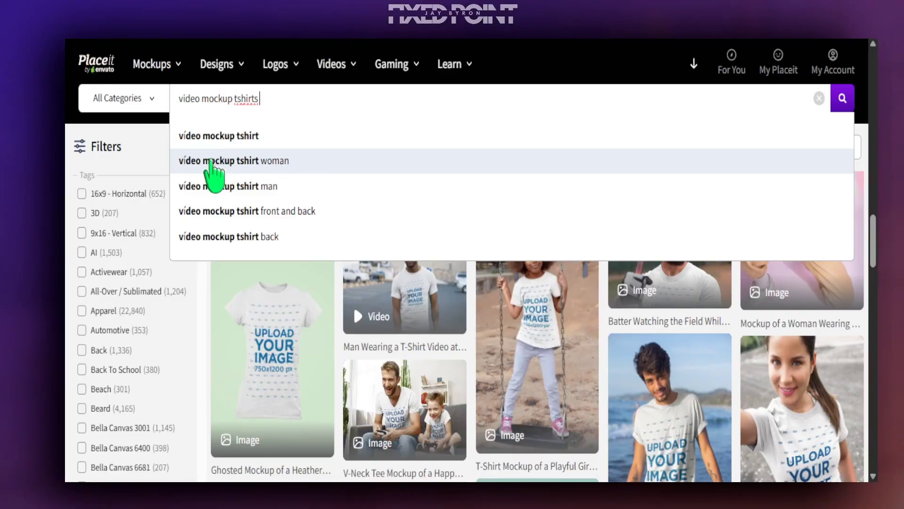
{"action": "left_click", "coordinate": [221, 136]}
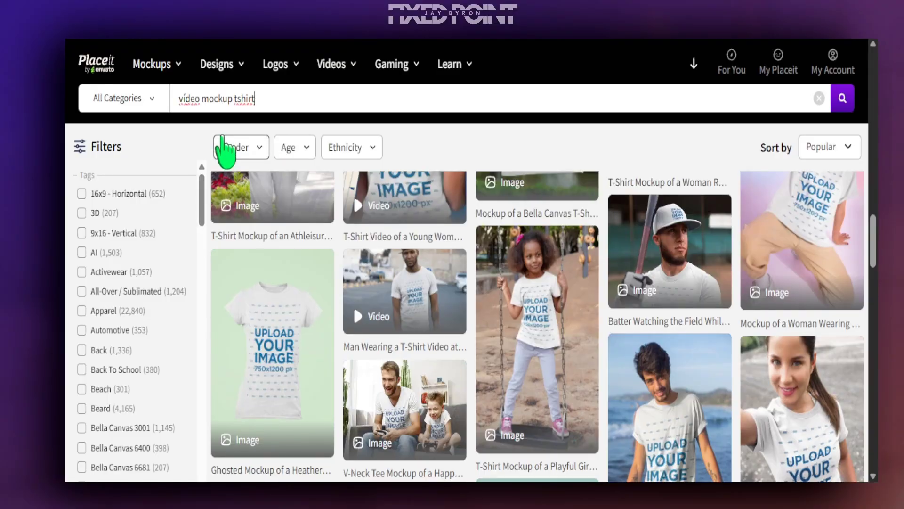
{"action": "left_click", "coordinate": [838, 99]}
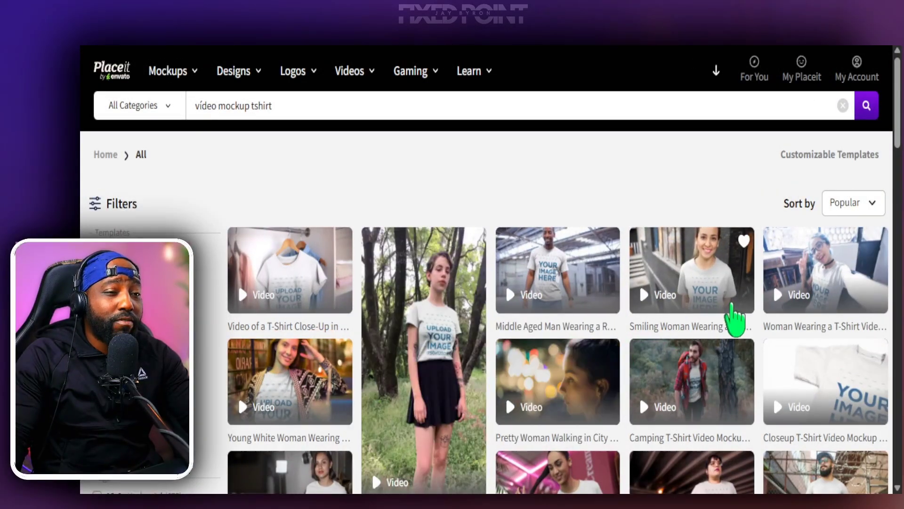
Open the Smiling Man Sitting Next to a Train T-shirt video mockup in the editor.
{"action": "scroll", "coordinate": [735, 321], "scroll_direction": "down", "scroll_amount": 3}
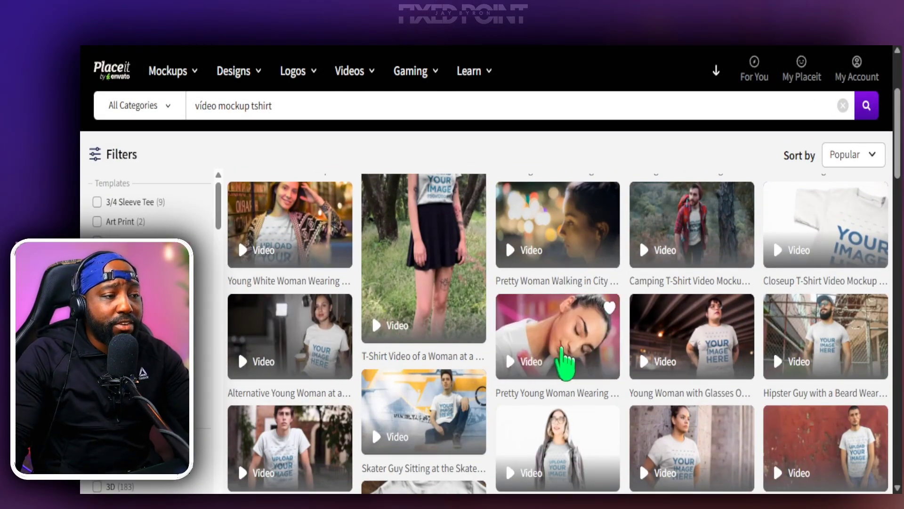
{"action": "scroll", "coordinate": [685, 306], "scroll_direction": "down", "scroll_amount": 3}
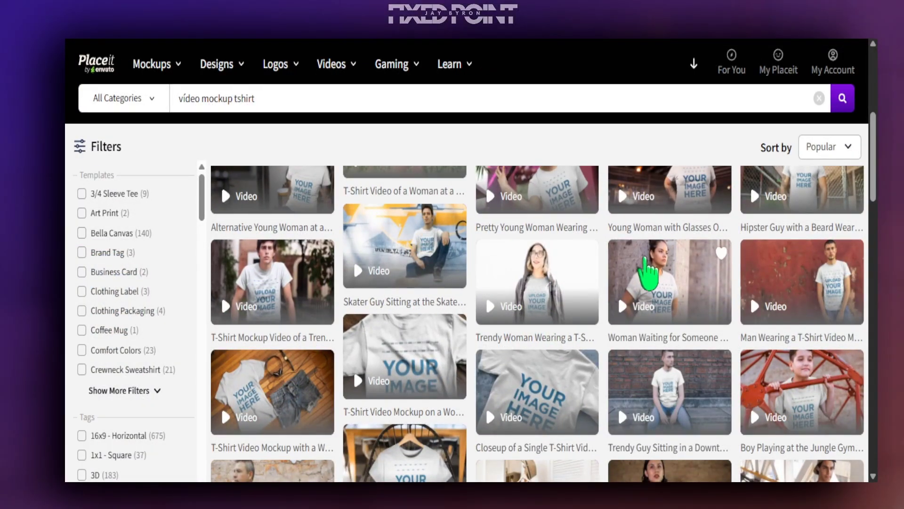
{"action": "scroll", "coordinate": [330, 264], "scroll_direction": "down", "scroll_amount": 3}
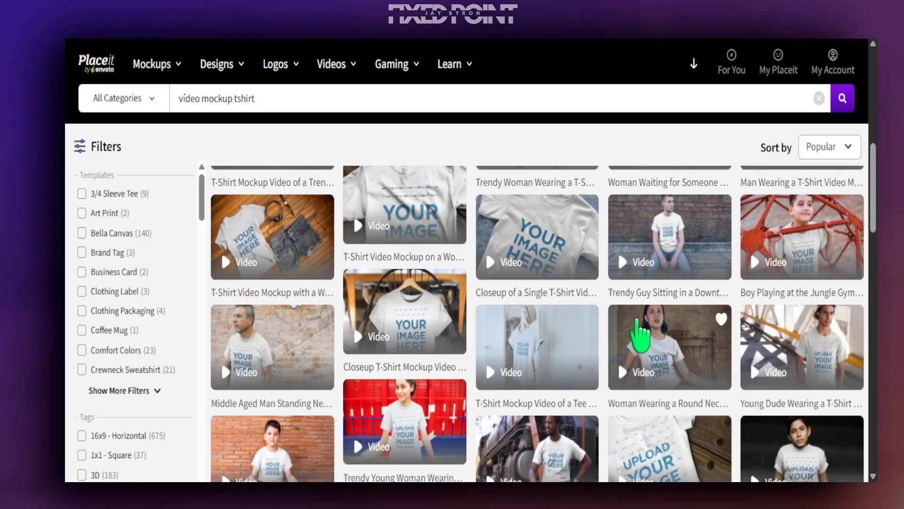
{"action": "scroll", "coordinate": [640, 330], "scroll_direction": "down", "scroll_amount": 5}
{"action": "scroll", "coordinate": [470, 333], "scroll_direction": "down", "scroll_amount": 5}
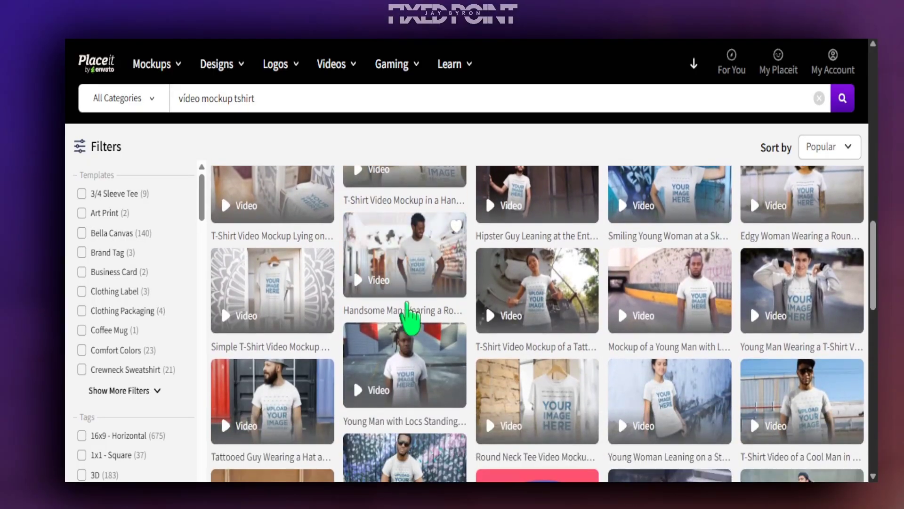
{"action": "scroll", "coordinate": [282, 317], "scroll_direction": "down", "scroll_amount": 3}
{"action": "scroll", "coordinate": [507, 324], "scroll_direction": "down", "scroll_amount": 5}
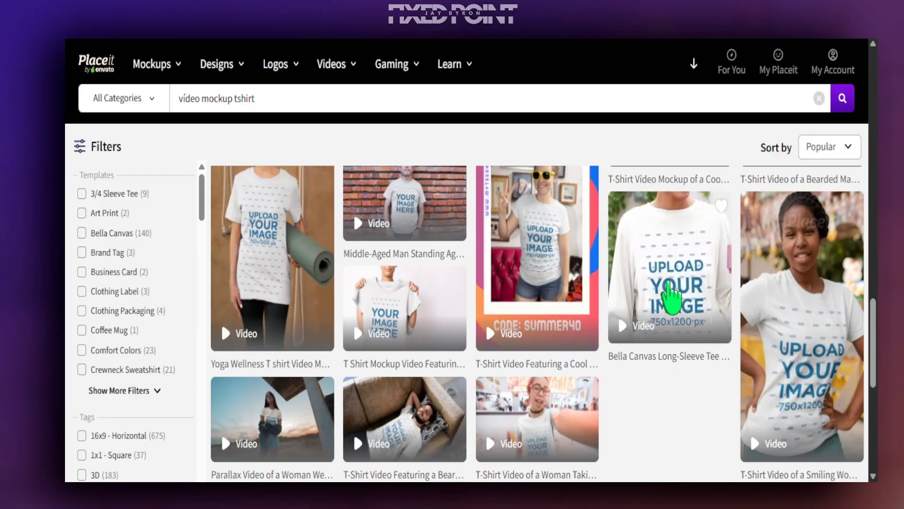
{"action": "scroll", "coordinate": [555, 334], "scroll_direction": "up", "scroll_amount": 2}
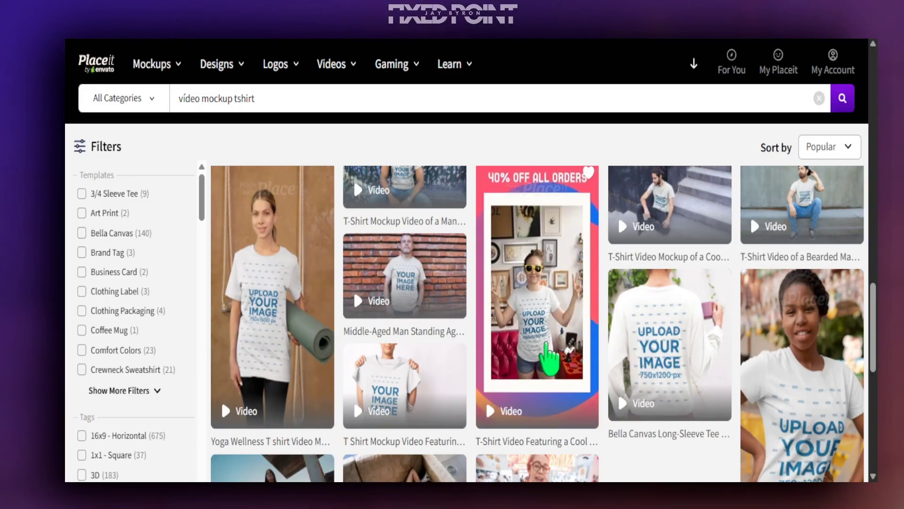
{"action": "scroll", "coordinate": [539, 283], "scroll_direction": "up", "scroll_amount": 2}
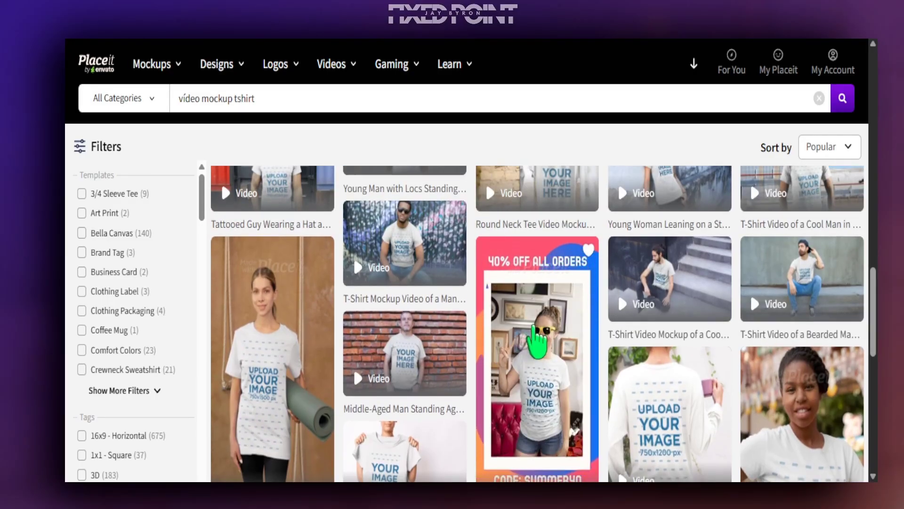
{"action": "scroll", "coordinate": [535, 330], "scroll_direction": "down", "scroll_amount": 2}
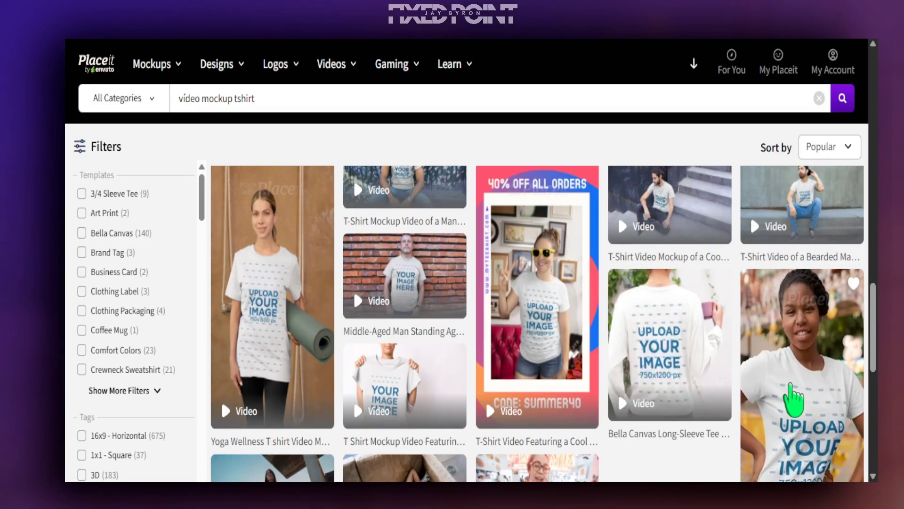
{"action": "scroll", "coordinate": [791, 386], "scroll_direction": "down", "scroll_amount": 2}
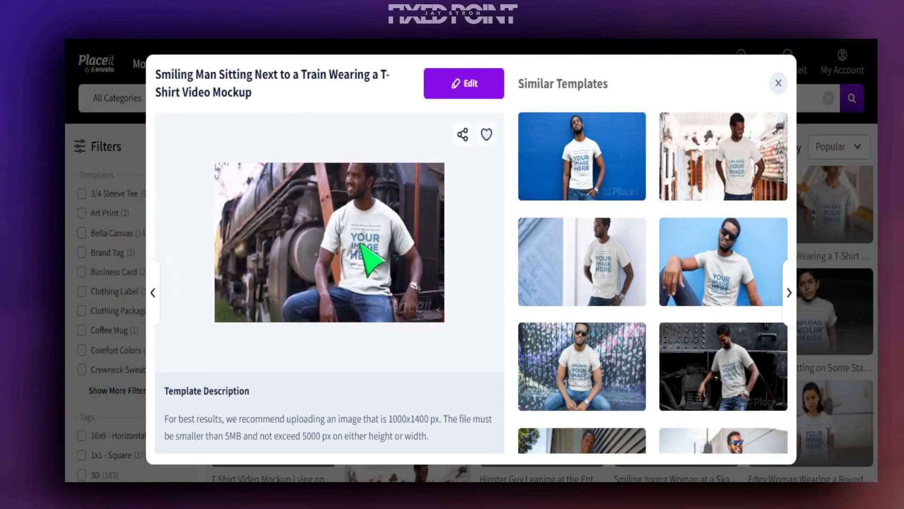
{"action": "left_click", "coordinate": [460, 94]}
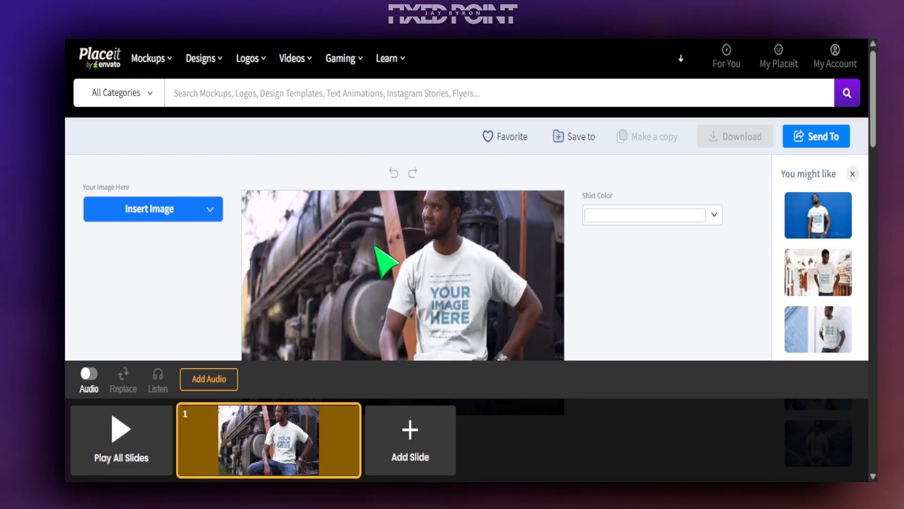
{"action": "scroll", "coordinate": [385, 261], "scroll_direction": "down", "scroll_amount": 2}
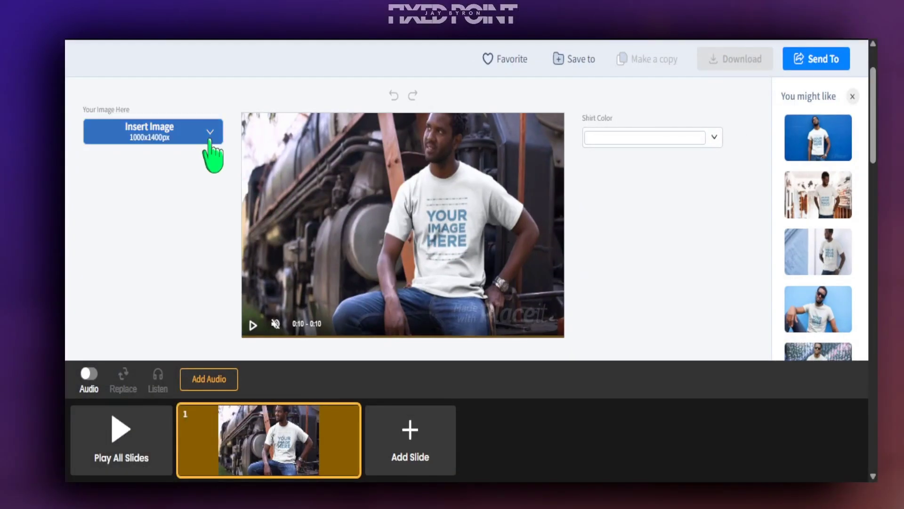
Import the Happy 4th of July design from Downloads into the mockup.
{"action": "left_click", "coordinate": [211, 141]}
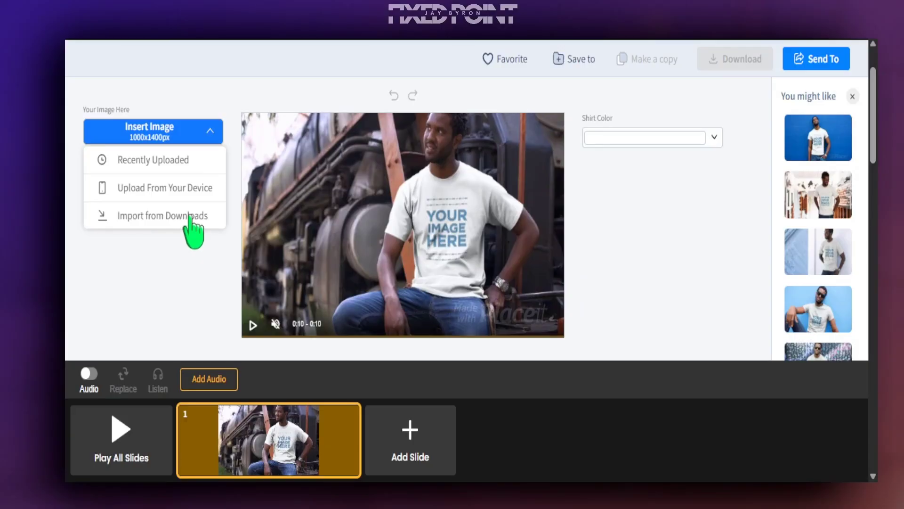
{"action": "left_click", "coordinate": [173, 216]}
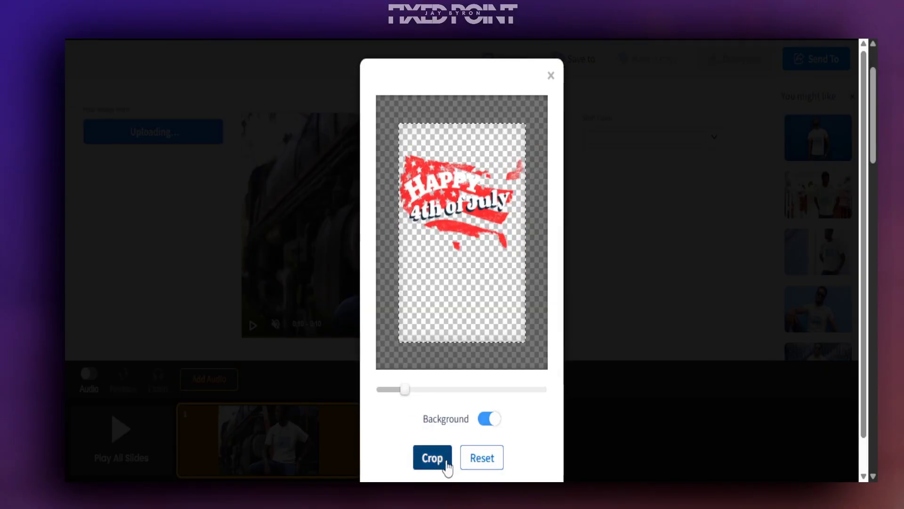
Apply the crop to place the Happy 4th of July design on the shirt.
{"action": "left_click", "coordinate": [435, 464]}
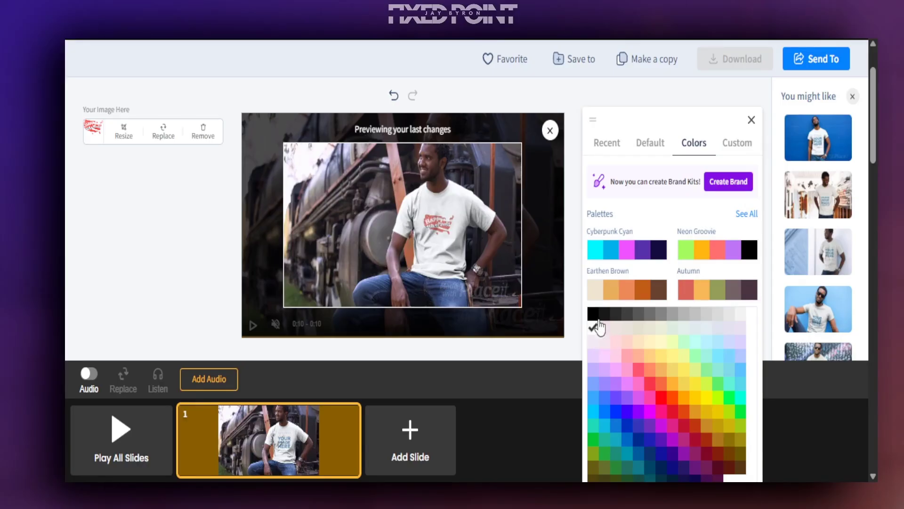
Change the man's shirt to black and preview all slides of the video.
{"action": "left_click", "coordinate": [592, 313]}
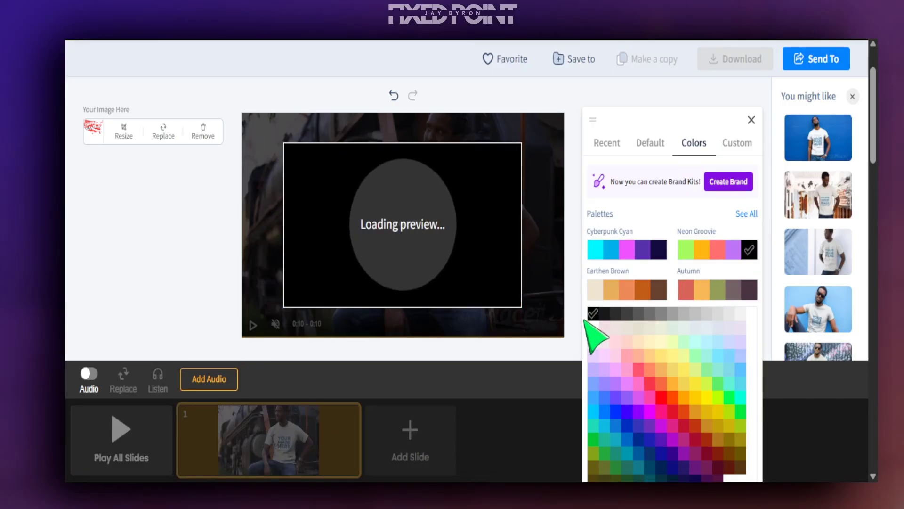
{"action": "left_click", "coordinate": [750, 121]}
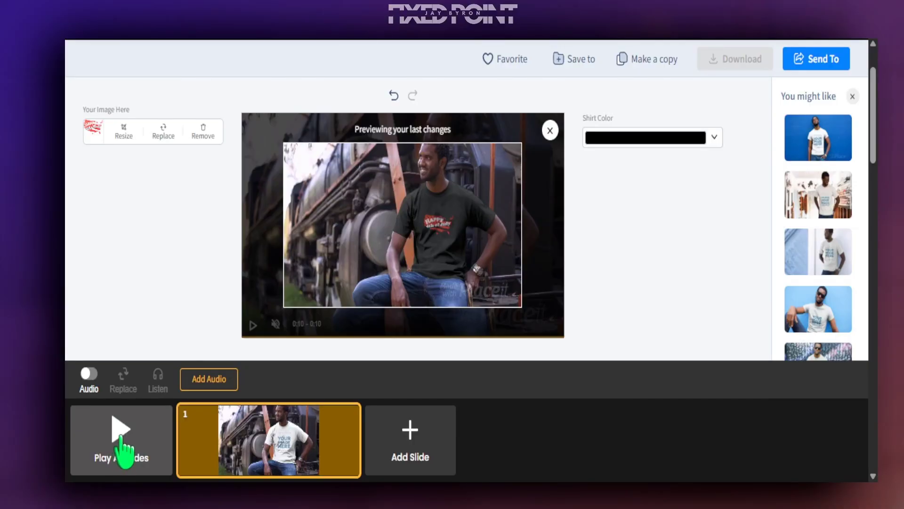
{"action": "left_click", "coordinate": [122, 438]}
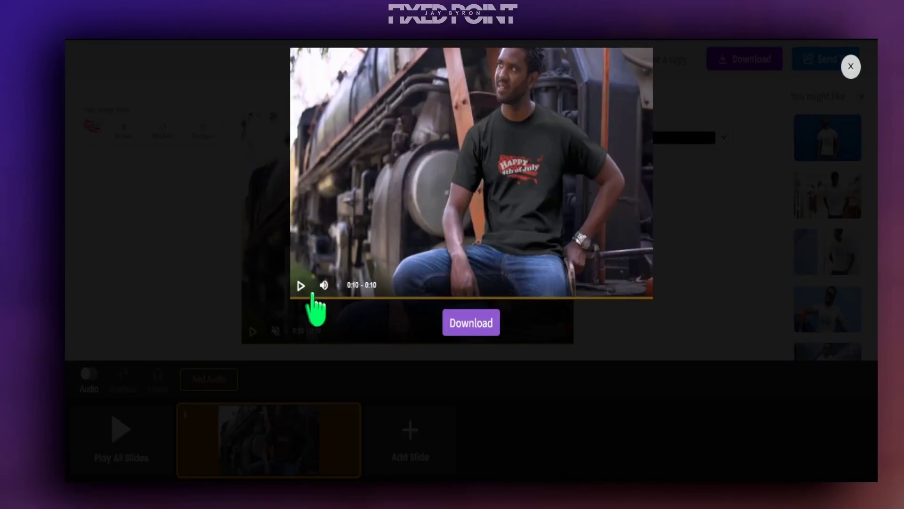
Play and pause the 10-second black-shirt train mockup preview, then download the video.
{"action": "left_click", "coordinate": [301, 285]}
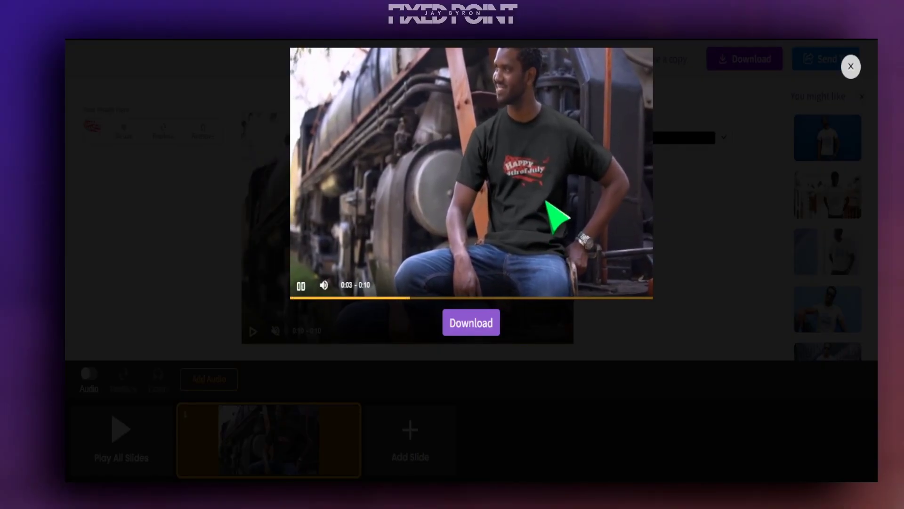
{"action": "left_click", "coordinate": [302, 286]}
{"action": "left_click", "coordinate": [302, 286]}
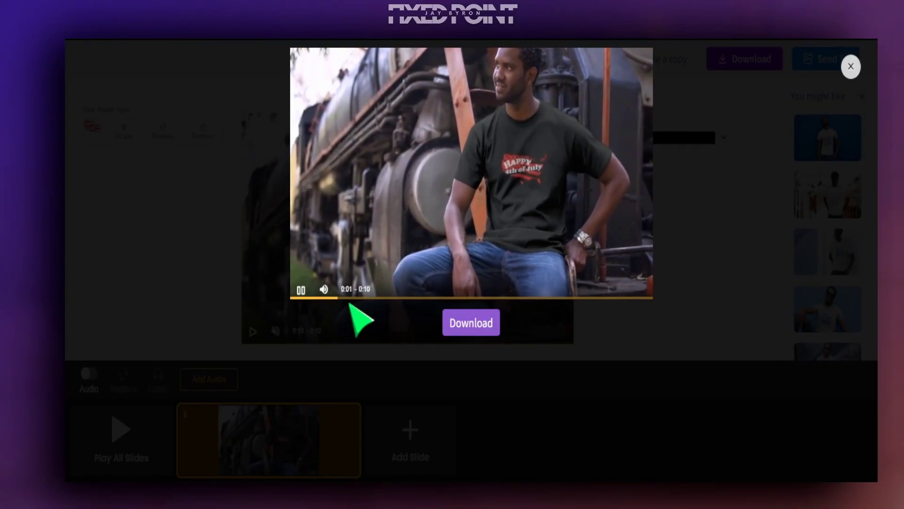
{"action": "left_click", "coordinate": [301, 286]}
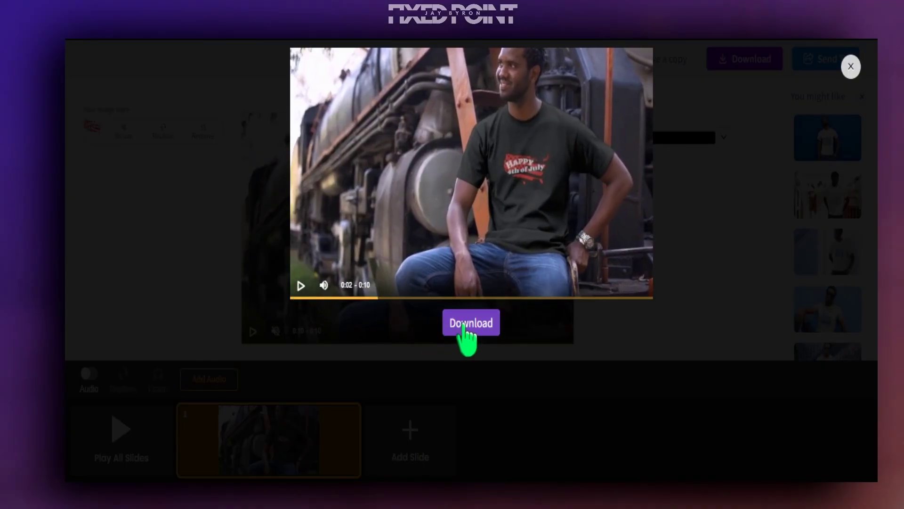
{"action": "left_click", "coordinate": [464, 325]}
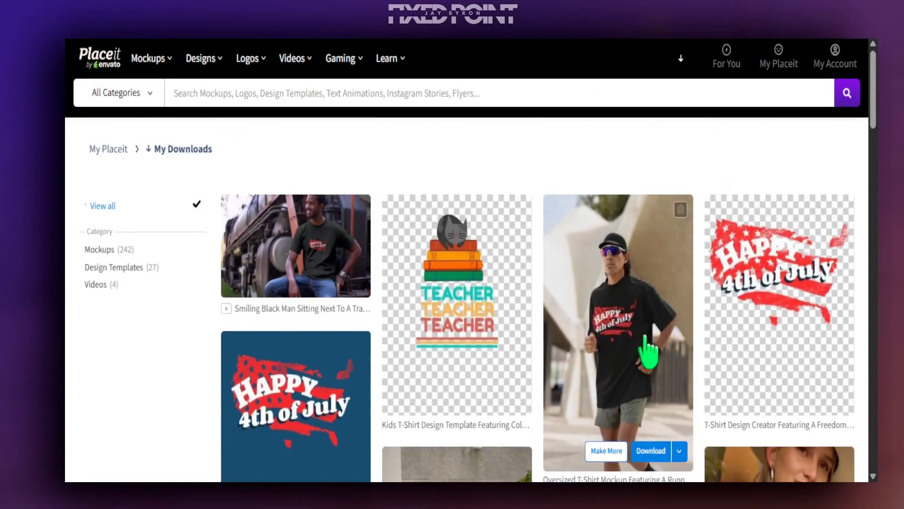
Scroll through the mockup video grid down to selfie videos of a woman in printed shirts.
{"action": "scroll", "coordinate": [646, 347], "scroll_direction": "down", "scroll_amount": 7}
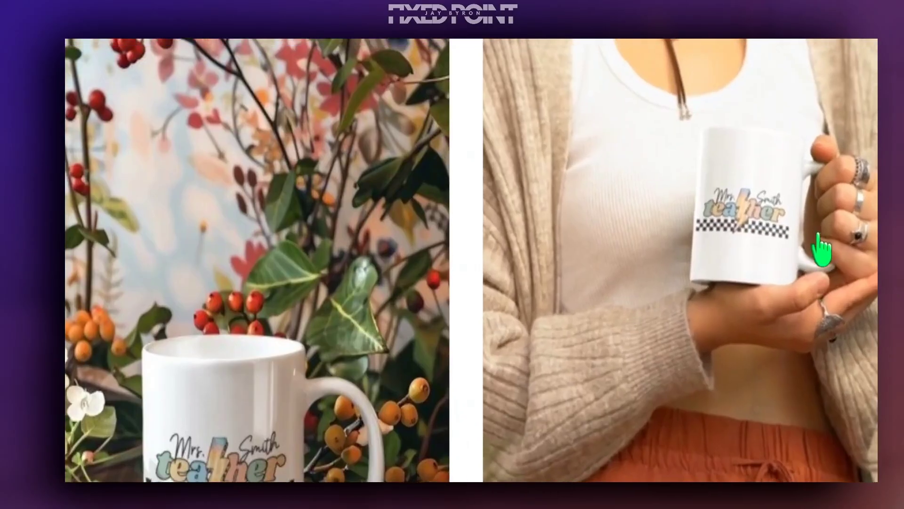
{"action": "scroll", "coordinate": [281, 315], "scroll_direction": "down", "scroll_amount": 3}
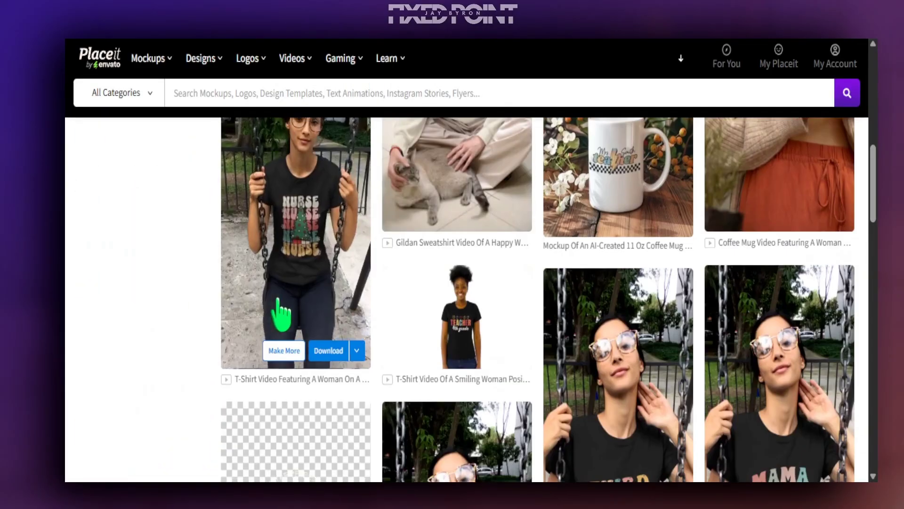
{"action": "scroll", "coordinate": [281, 315], "scroll_direction": "up", "scroll_amount": 3}
{"action": "scroll", "coordinate": [268, 363], "scroll_direction": "down", "scroll_amount": 2}
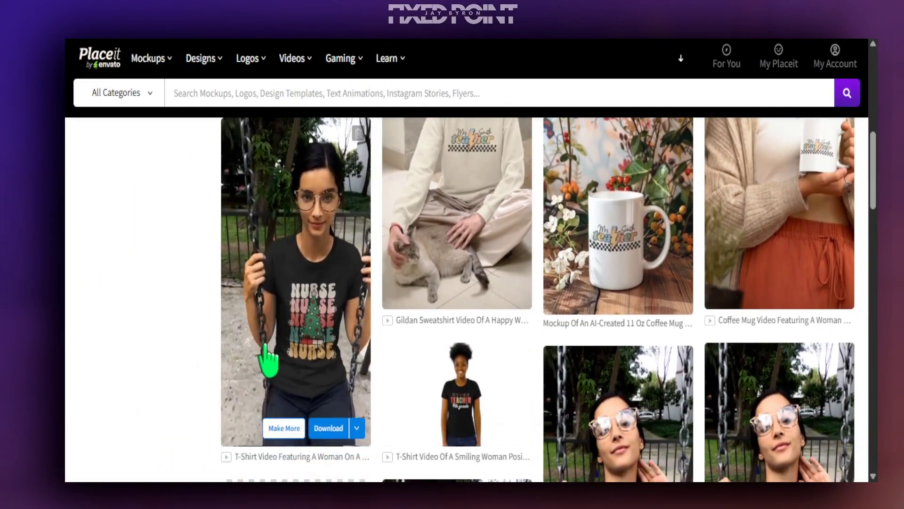
{"action": "scroll", "coordinate": [283, 329], "scroll_direction": "down", "scroll_amount": 8}
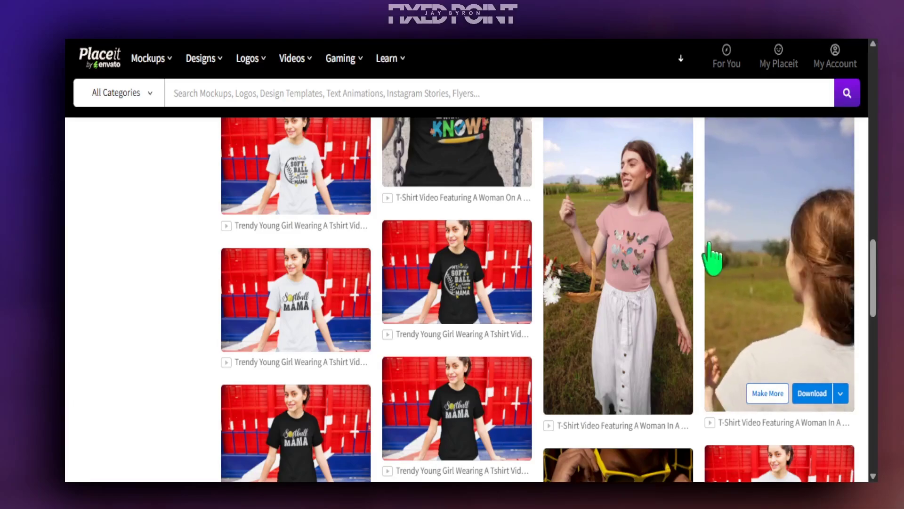
{"action": "scroll", "coordinate": [669, 261], "scroll_direction": "down", "scroll_amount": 5}
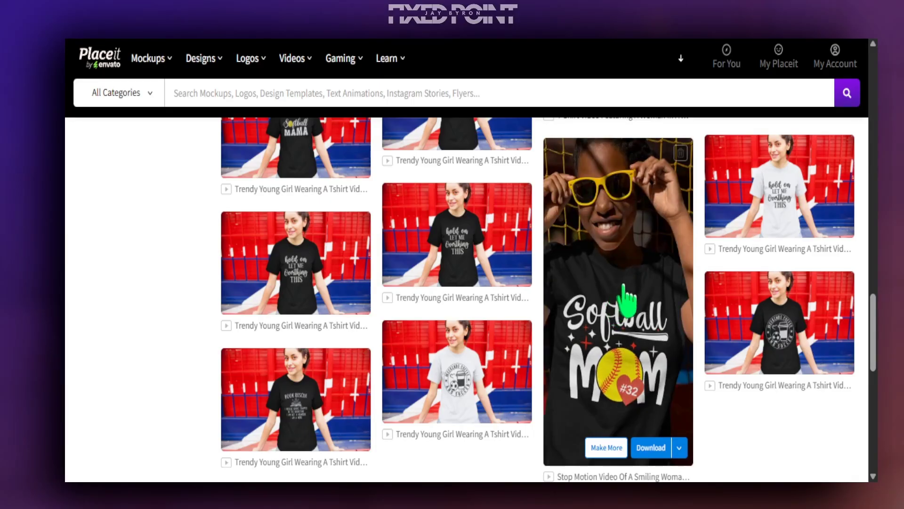
{"action": "scroll", "coordinate": [626, 297], "scroll_direction": "down", "scroll_amount": 4}
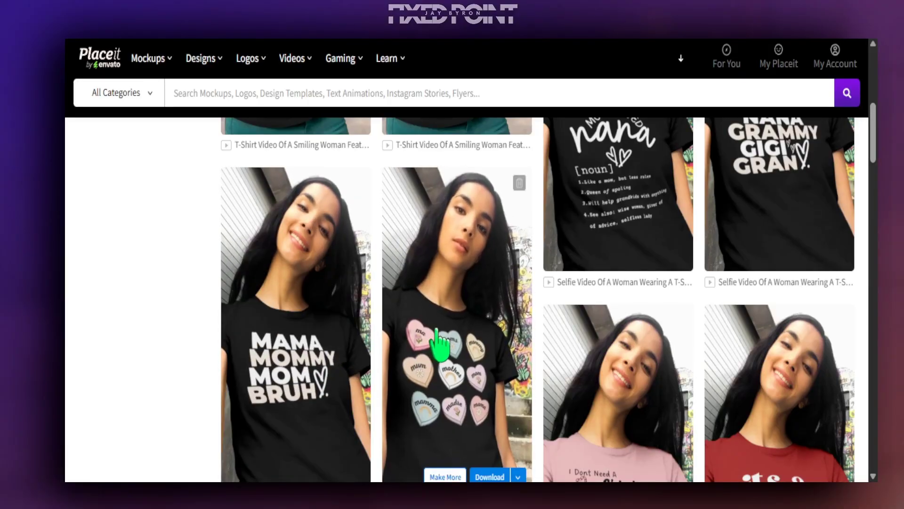
{"action": "scroll", "coordinate": [414, 344], "scroll_direction": "down", "scroll_amount": 3}
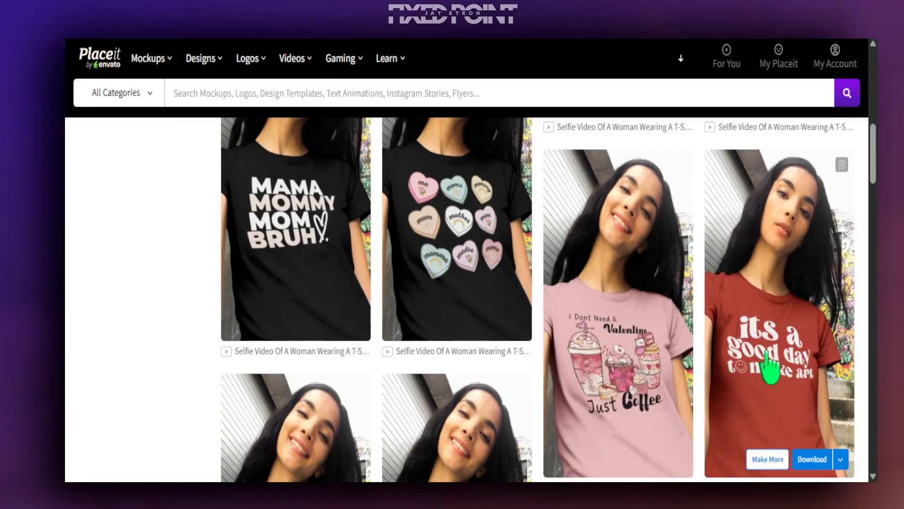
{"action": "scroll", "coordinate": [768, 368], "scroll_direction": "down", "scroll_amount": 5}
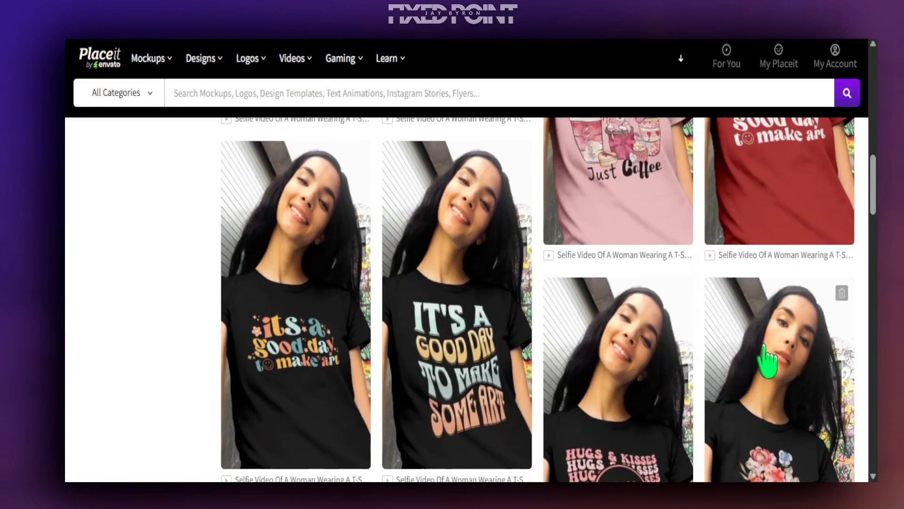